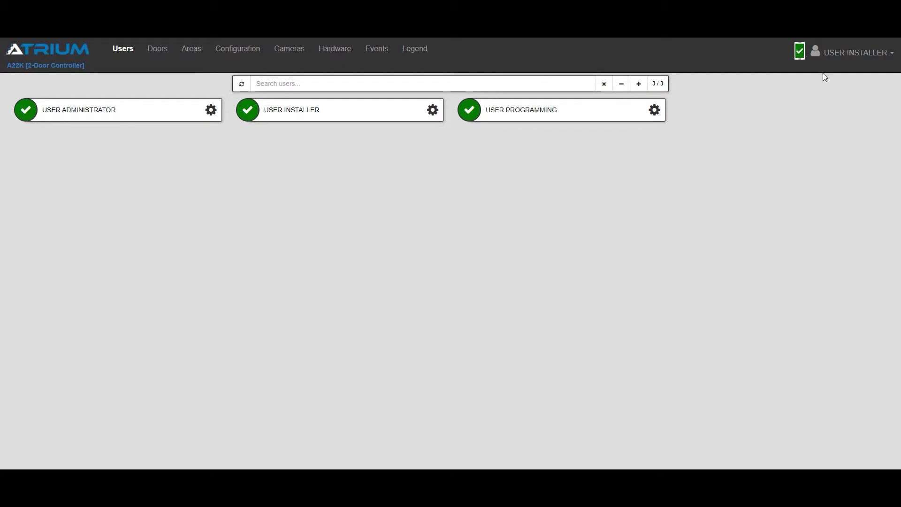
Step: Check the KRYPTO Mobile-PASS license status, then switch interface mode and list the Configuration sections
left_click(836, 54)
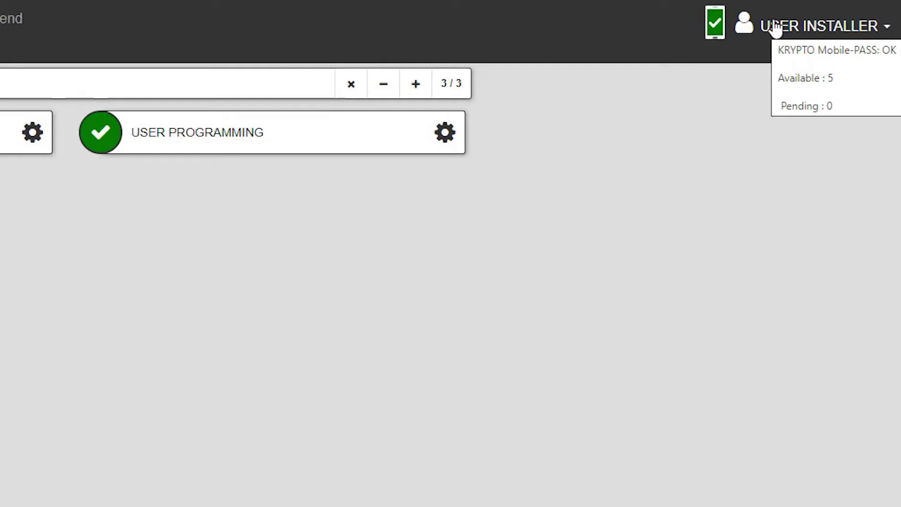
left_click(774, 32)
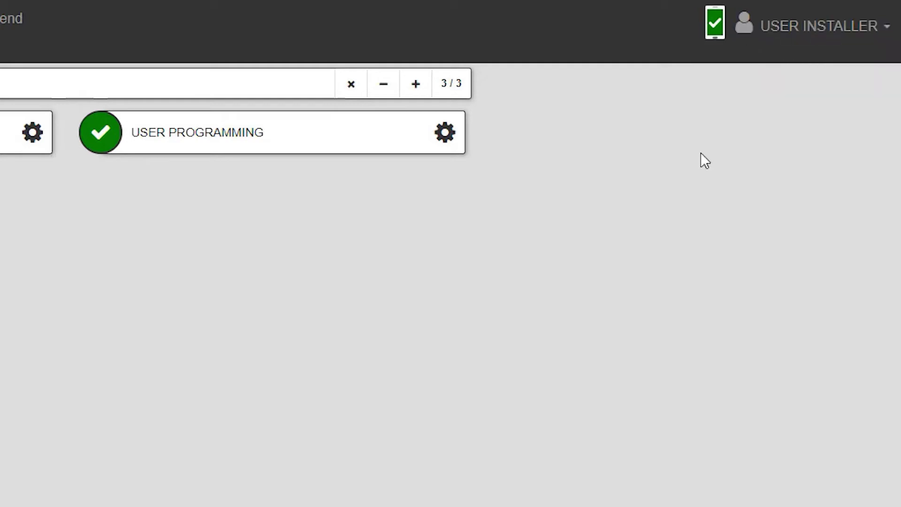
left_click(780, 36)
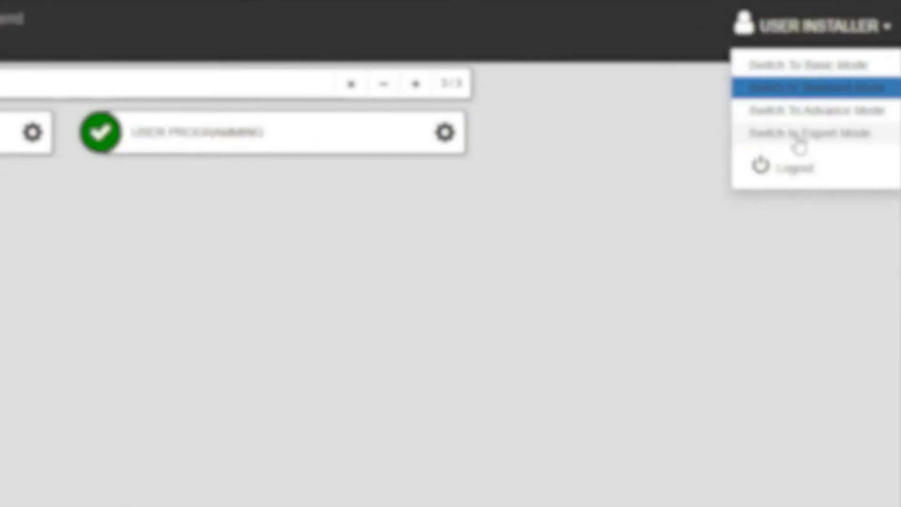
left_click(795, 136)
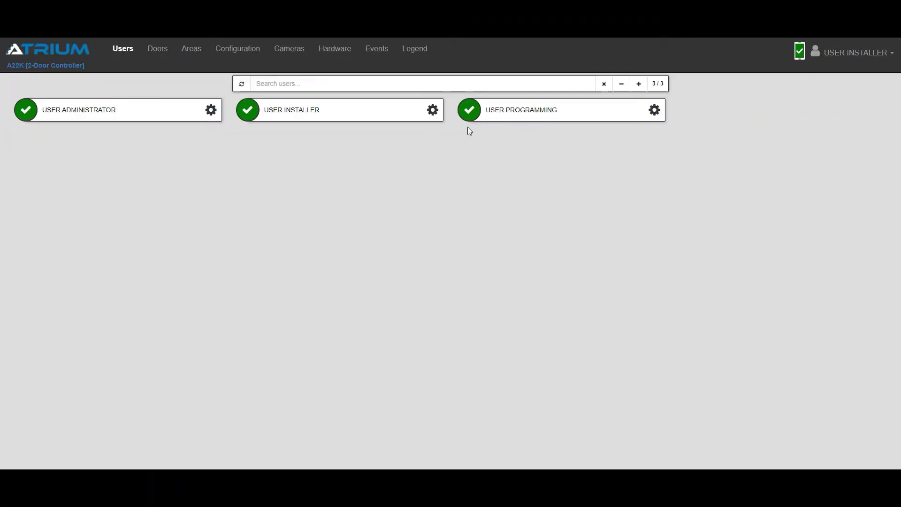
left_click(234, 51)
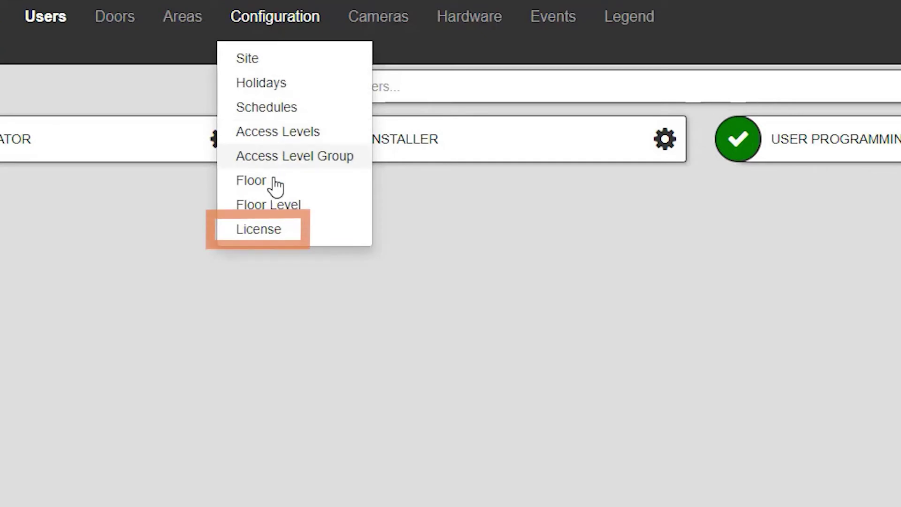
Step: Open the License page from the Configuration sections
left_click(285, 236)
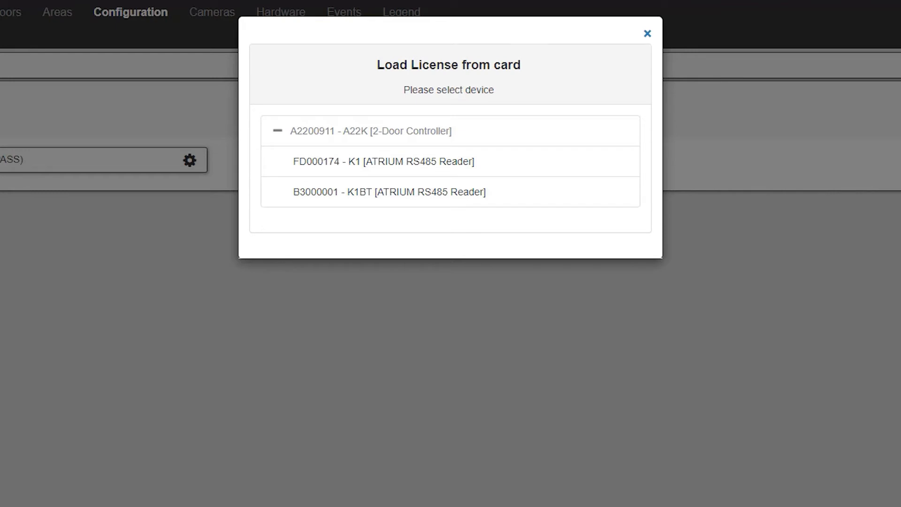
Step: Select reader B3000001 - K1BT and confirm it for loading the license card
left_click(476, 202)
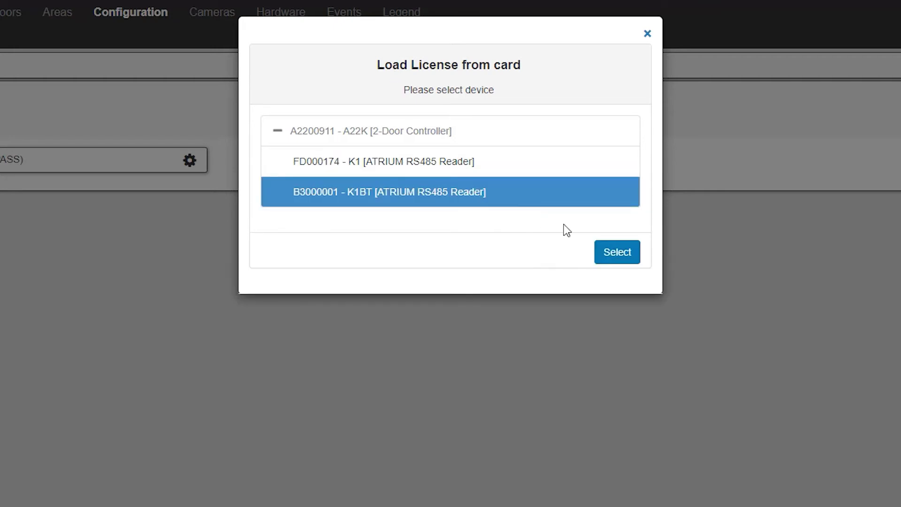
left_click(627, 257)
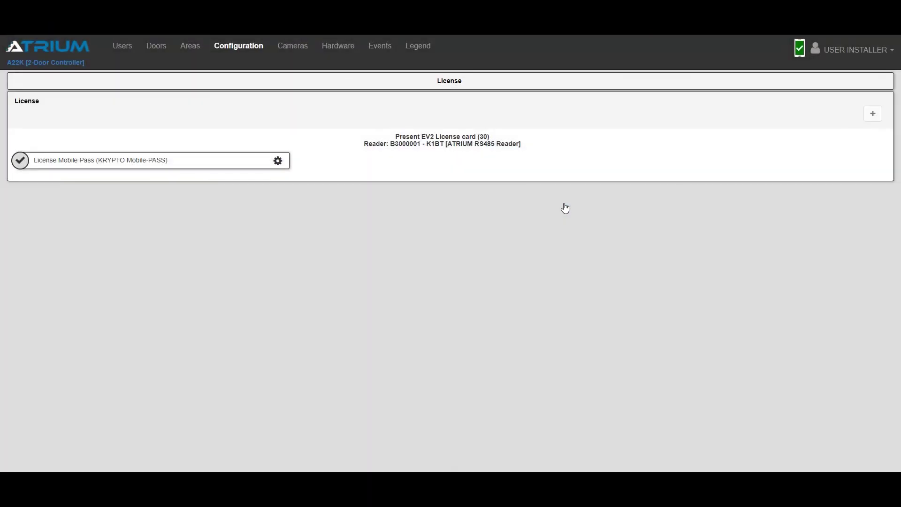